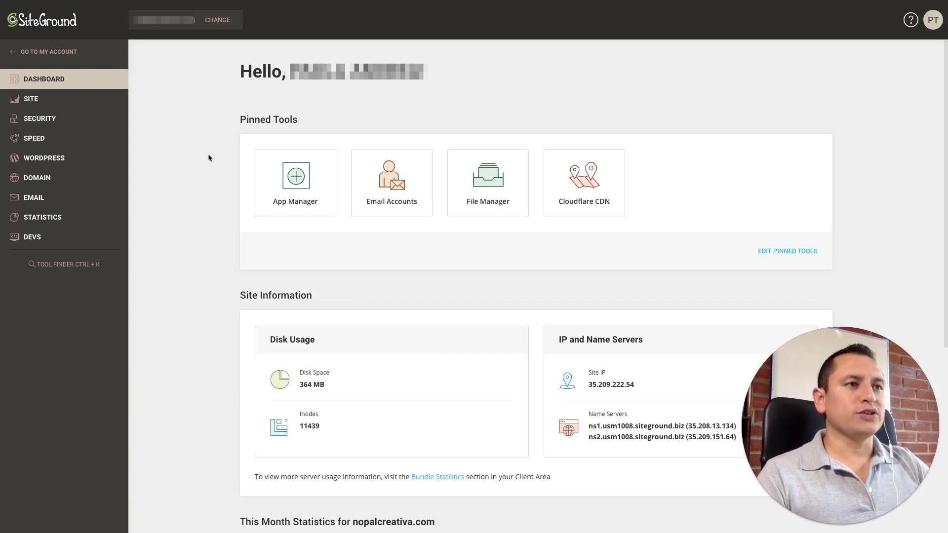
Expand the Email section in the sidebar and go to Accounts for nopalcreativa.com
{"action": "left_click", "coordinate": [155, 201]}
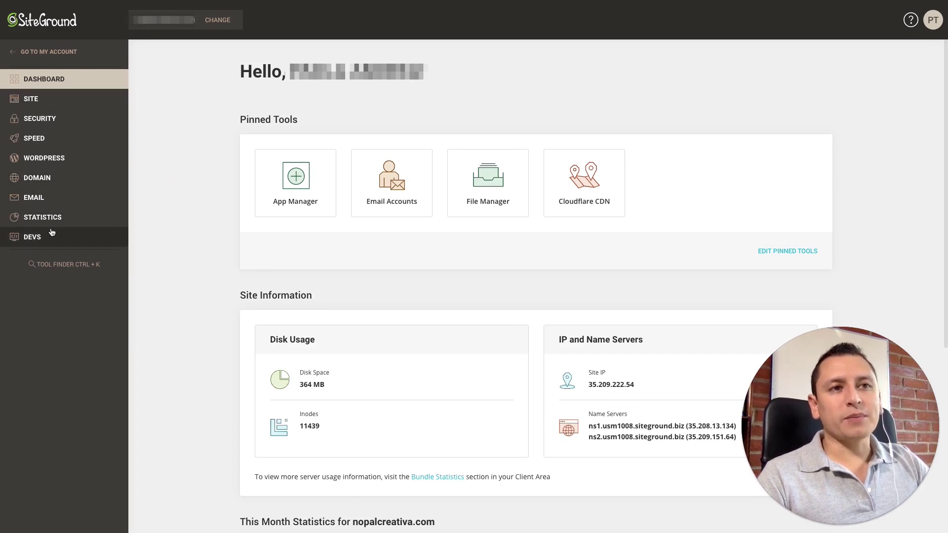
{"action": "left_click", "coordinate": [59, 202]}
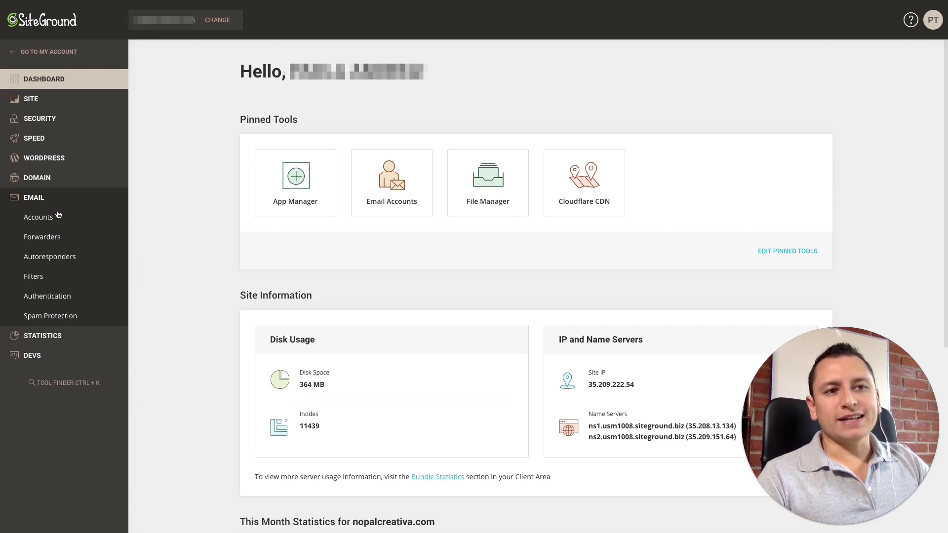
{"action": "left_click", "coordinate": [39, 219]}
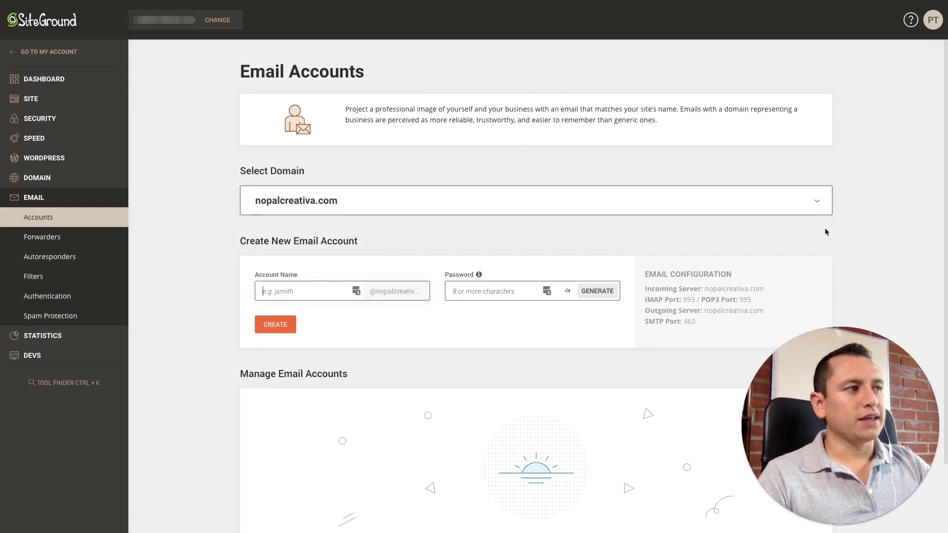
{"action": "left_click", "coordinate": [829, 211]}
{"action": "left_click", "coordinate": [485, 220]}
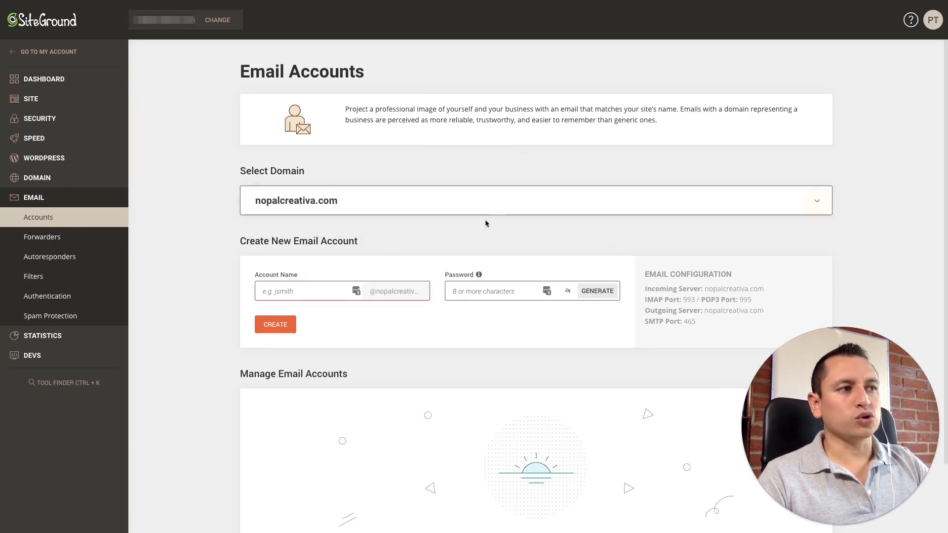
{"action": "left_click", "coordinate": [323, 291]}
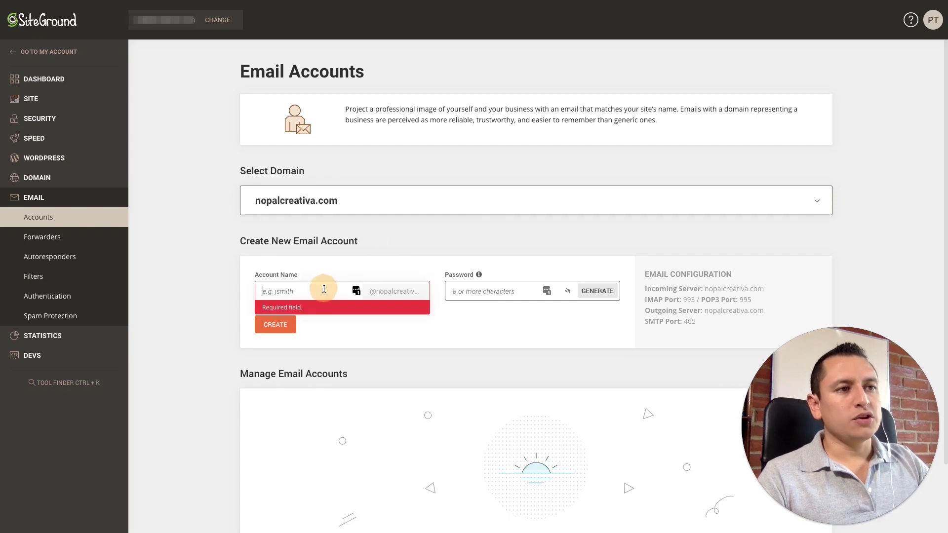
{"action": "type", "text": "marc"}
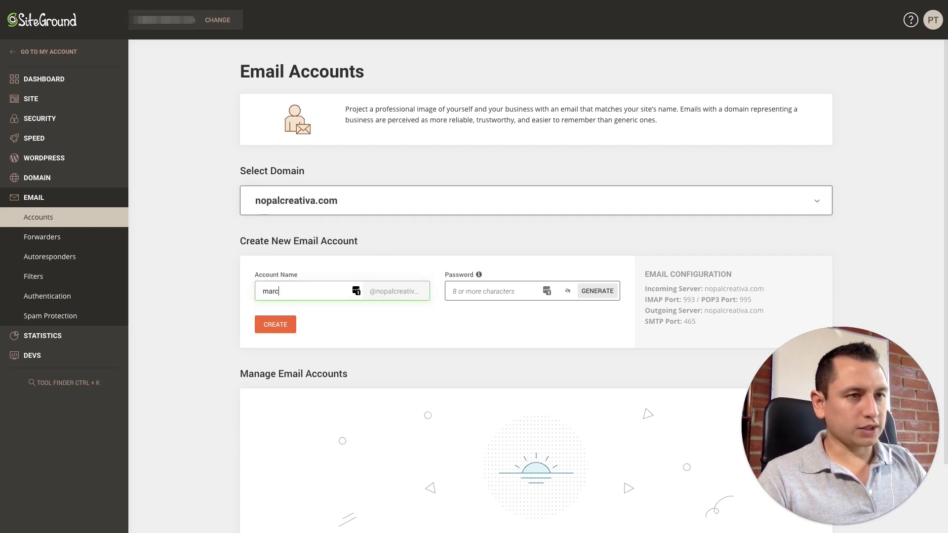
{"action": "type", "text": "ab"}
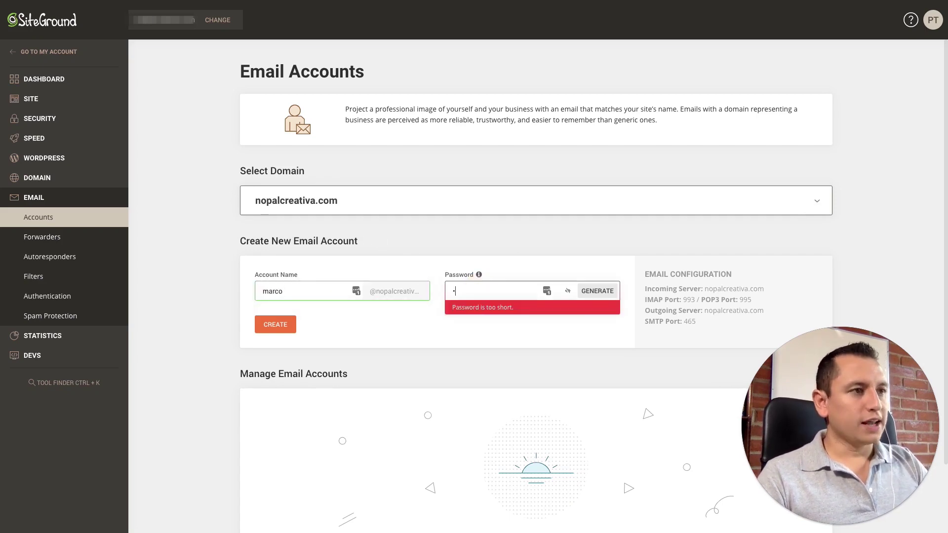
{"action": "key", "text": "BackSpace"}
{"action": "key", "text": "BackSpace"}
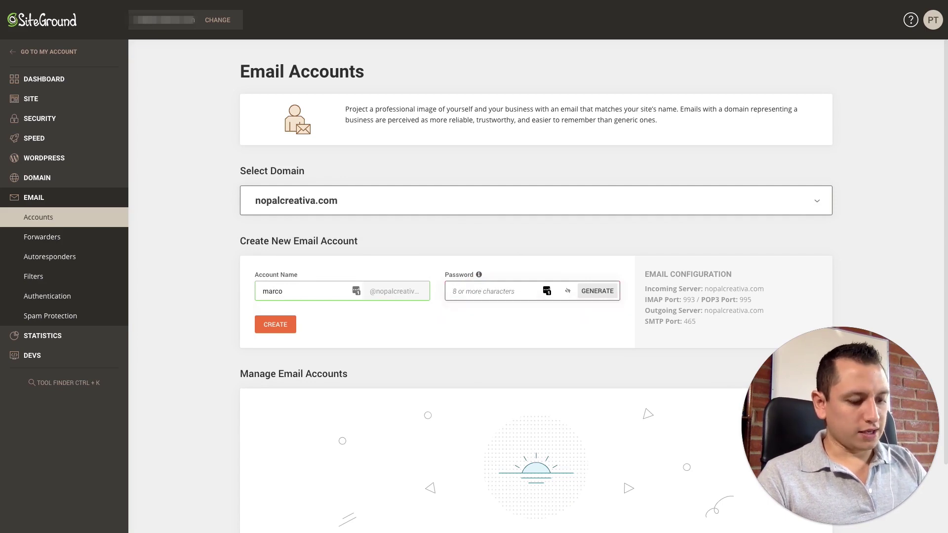
{"action": "type", "text": "********"}
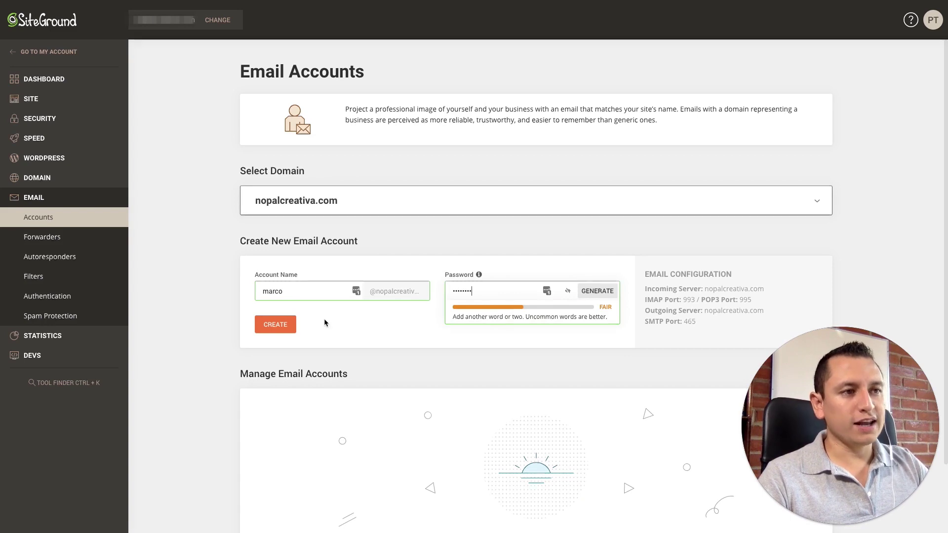
{"action": "left_click", "coordinate": [275, 324]}
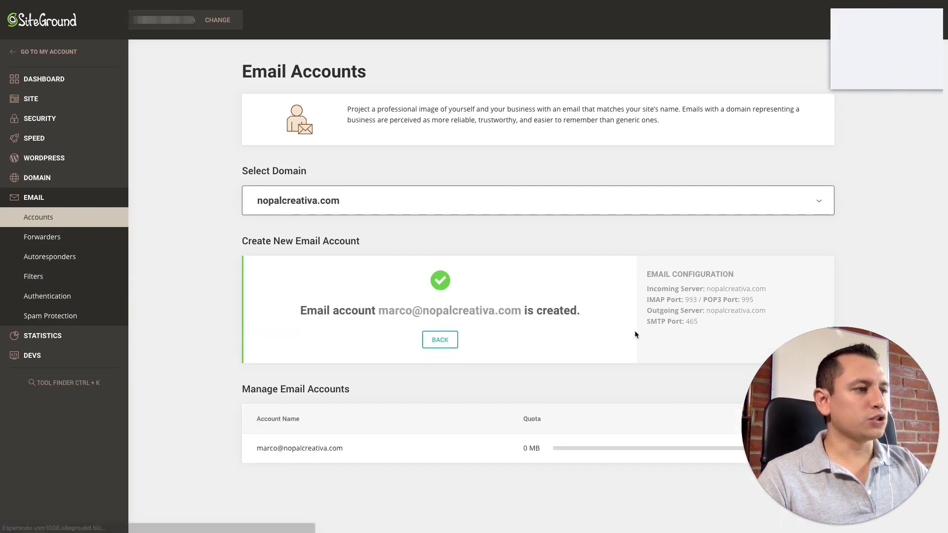
Dismiss the password-saving prompt and look over the email server configuration details
{"action": "left_click", "coordinate": [865, 75]}
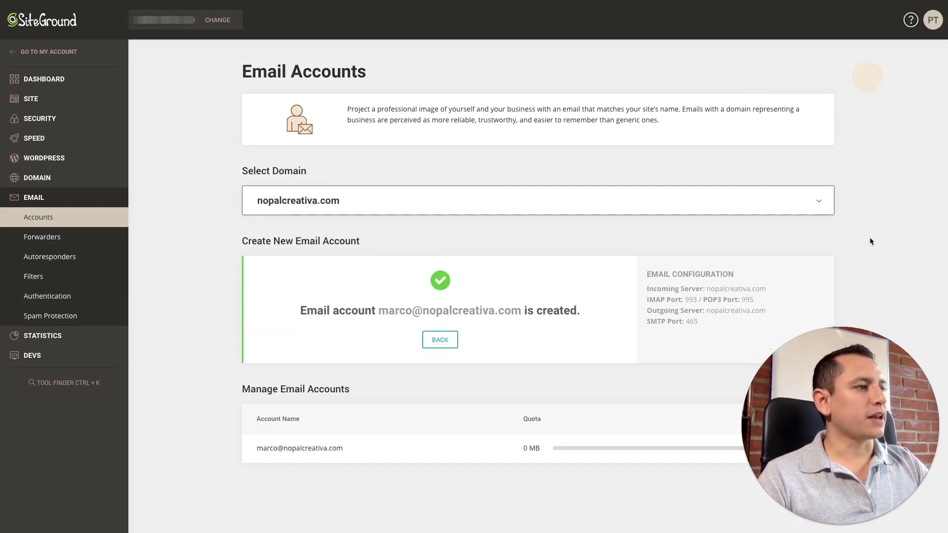
{"action": "left_click_drag", "start_coordinate": [648, 287], "coordinate": [706, 321]}
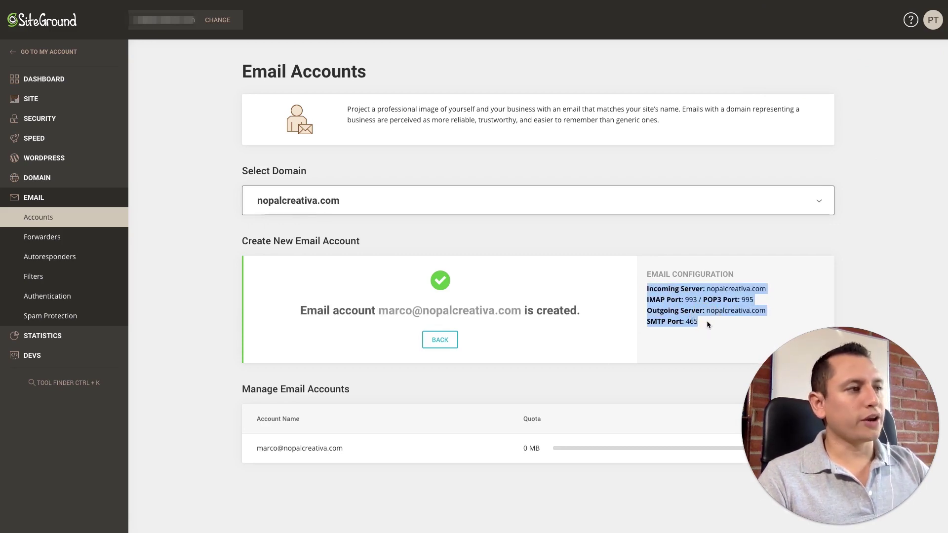
{"action": "left_click", "coordinate": [707, 321]}
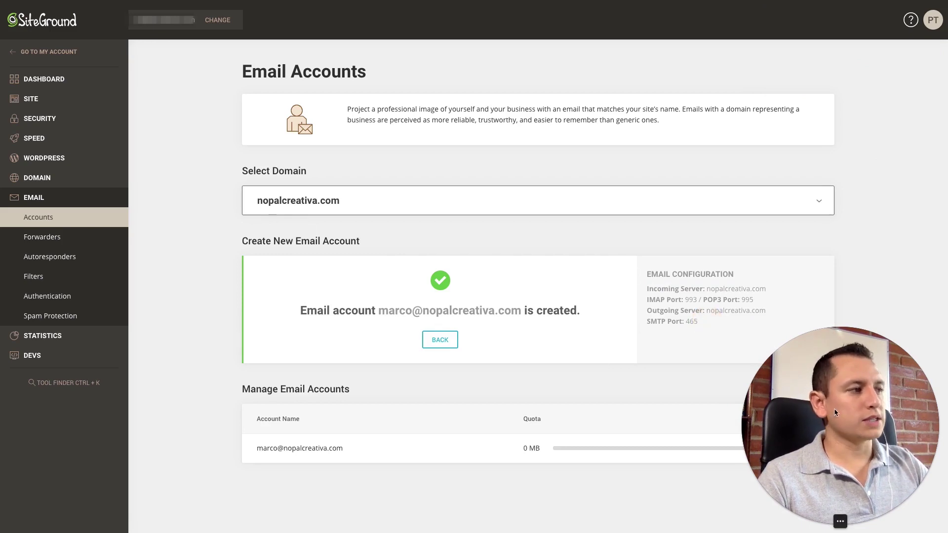
{"action": "left_click_drag", "start_coordinate": [834, 408], "coordinate": [844, 270]}
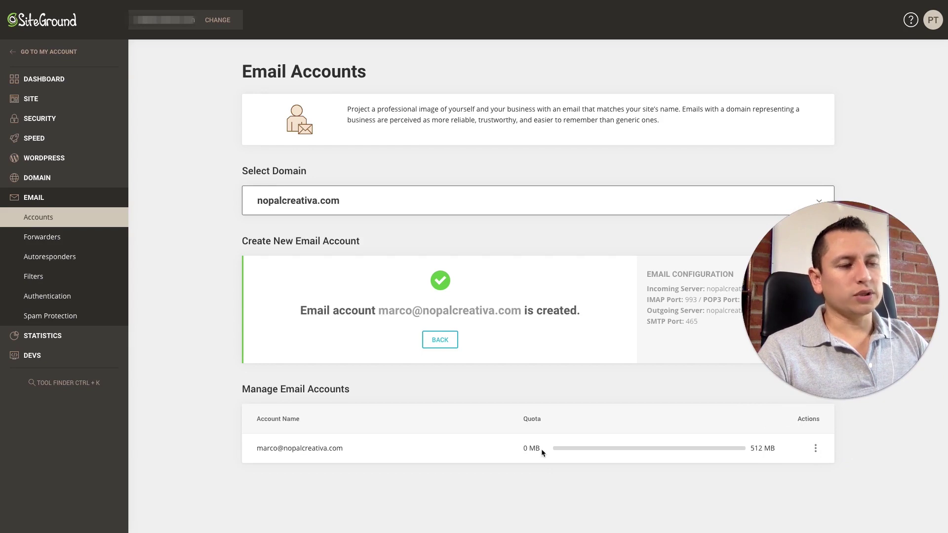
{"action": "left_click", "coordinate": [816, 448]}
{"action": "left_click_drag", "start_coordinate": [828, 264], "coordinate": [827, 160]}
{"action": "left_click", "coordinate": [815, 448]}
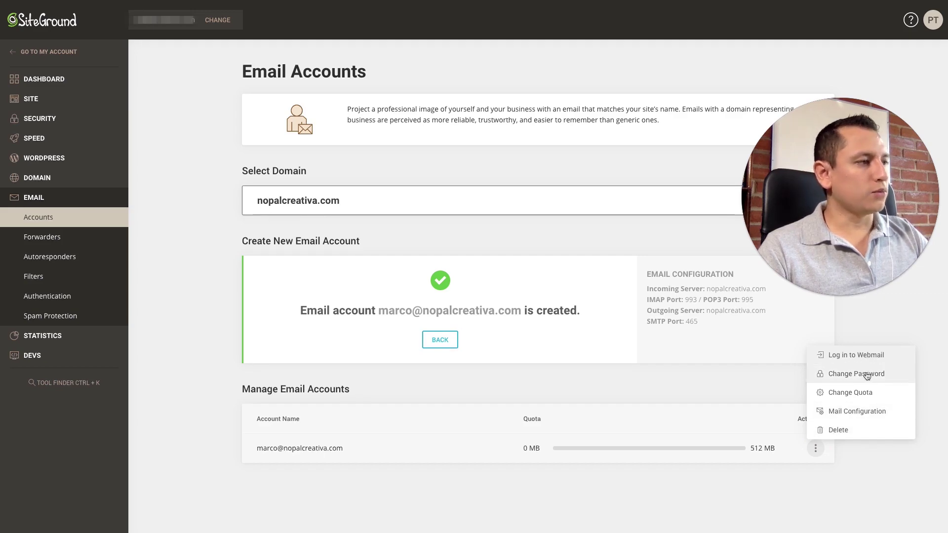
{"action": "left_click", "coordinate": [859, 393]}
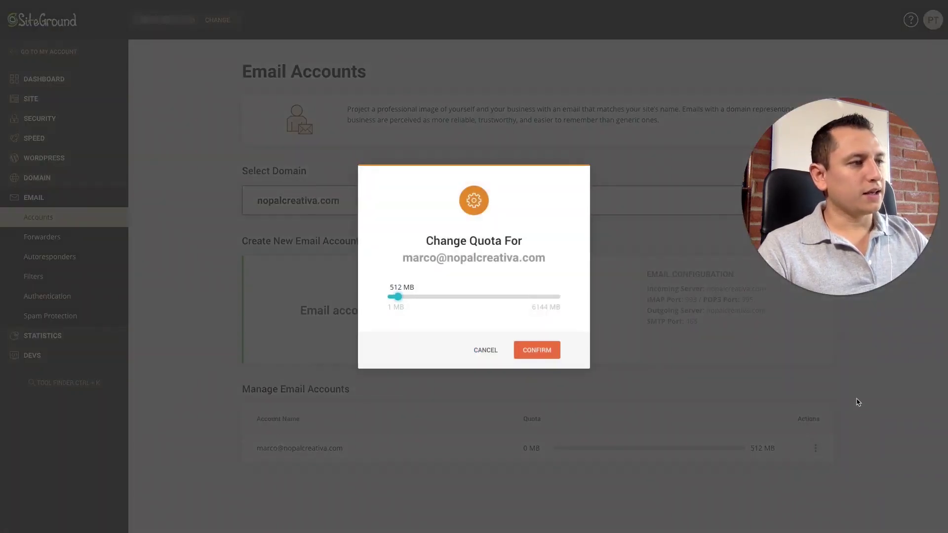
{"action": "mouse_move", "coordinate": [399, 301]}
{"action": "left_mouse_down"}
{"action": "mouse_move", "coordinate": [434, 303]}
{"action": "mouse_move", "coordinate": [398, 300]}
{"action": "left_mouse_up"}
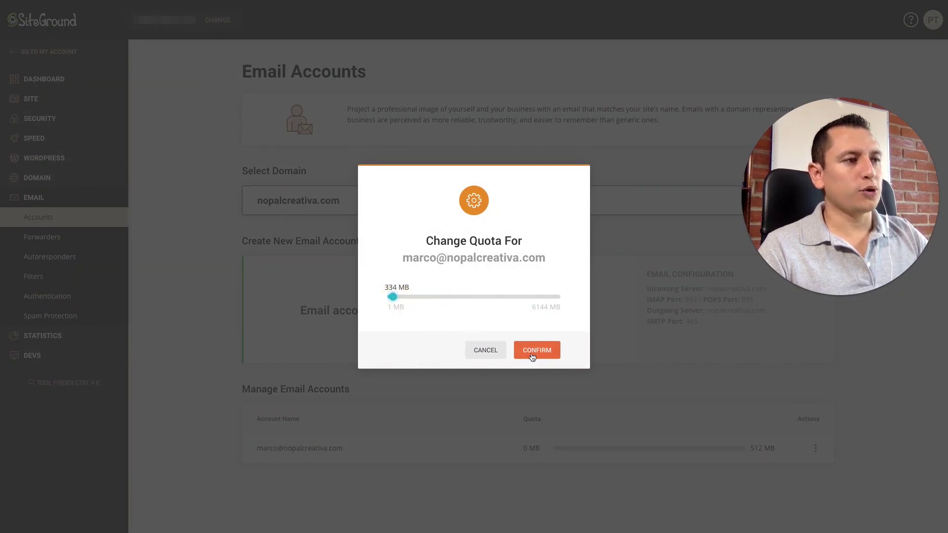
{"action": "left_click", "coordinate": [530, 350]}
{"action": "left_click", "coordinate": [815, 448]}
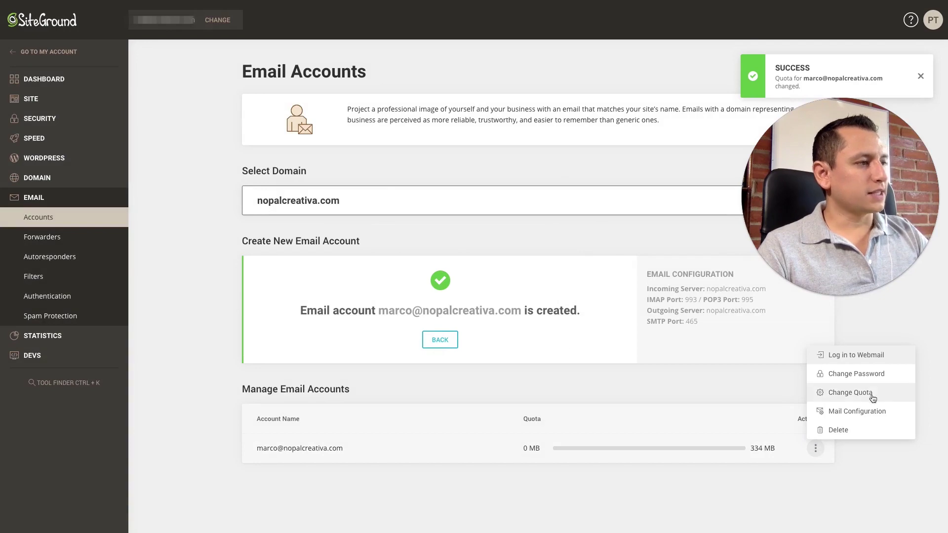
{"action": "left_click", "coordinate": [862, 416]}
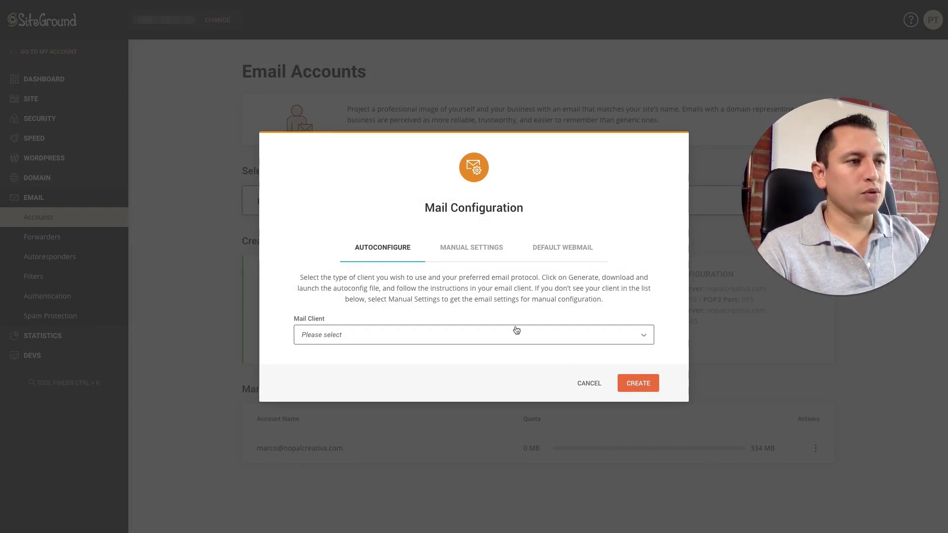
Generate a Microsoft Outlook 2000 autoconfigure file, then return to the account's actions menu
{"action": "left_click", "coordinate": [431, 335]}
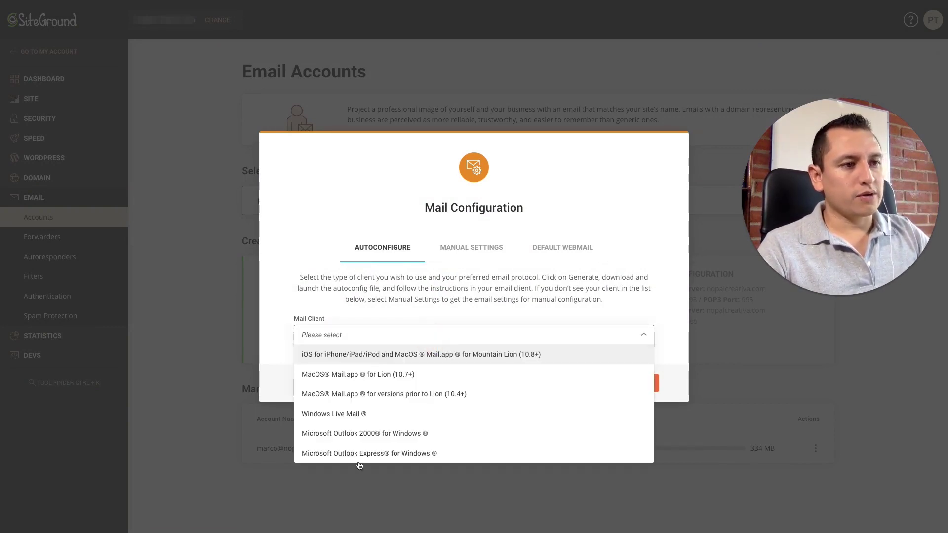
{"action": "left_click", "coordinate": [357, 434]}
{"action": "left_click", "coordinate": [638, 383]}
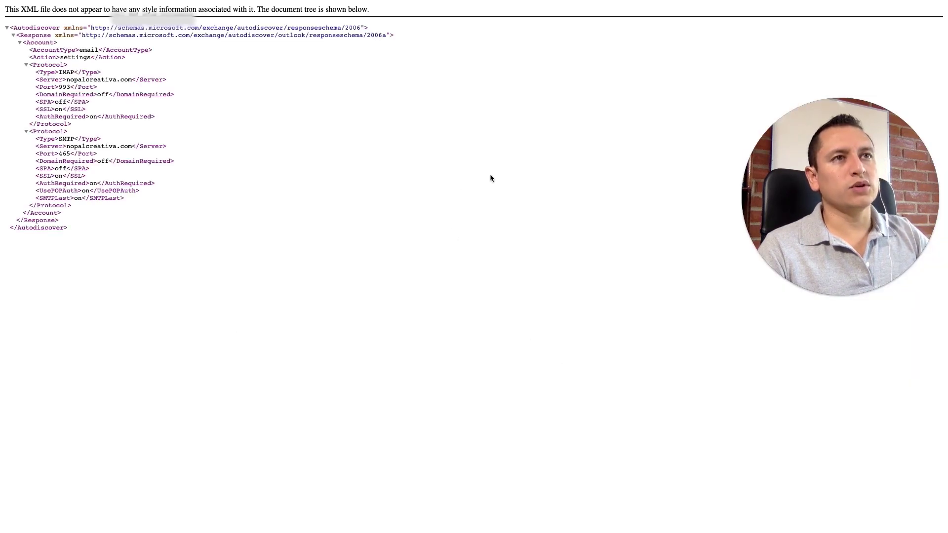
{"action": "key", "text": "super+w"}
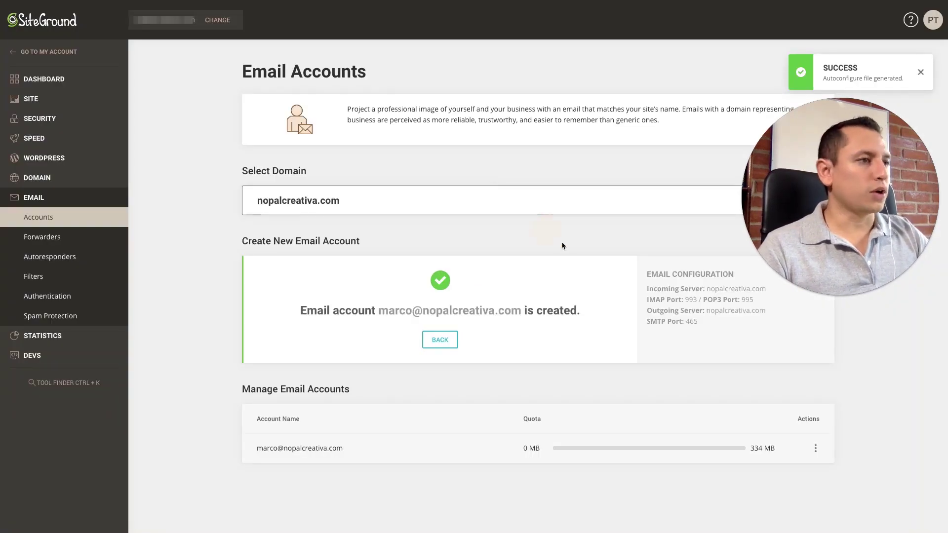
{"action": "left_click", "coordinate": [815, 448]}
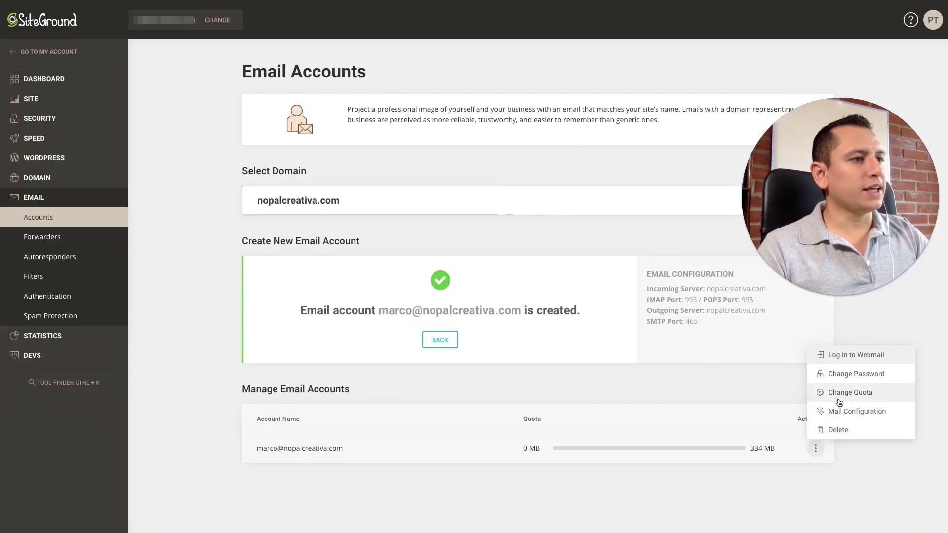
{"action": "left_click", "coordinate": [858, 356]}
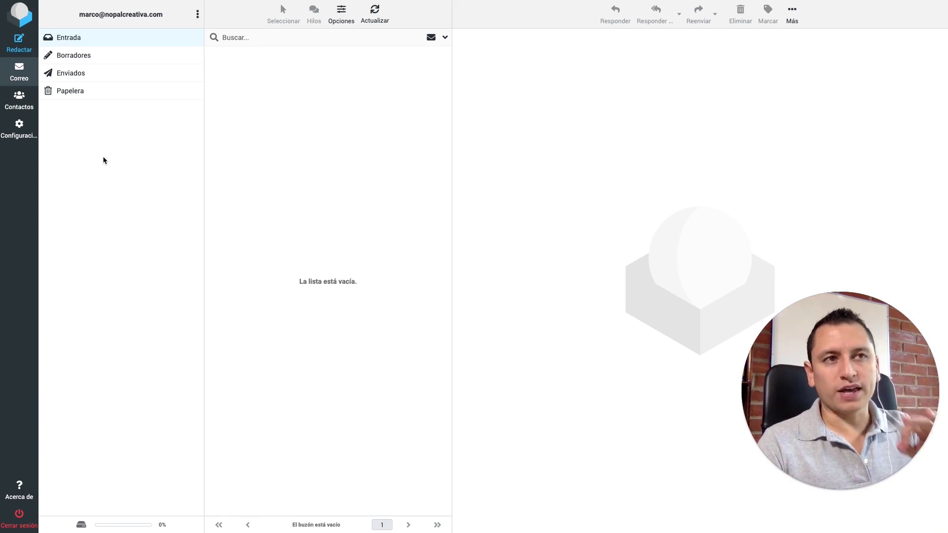
{"action": "left_click", "coordinate": [22, 104]}
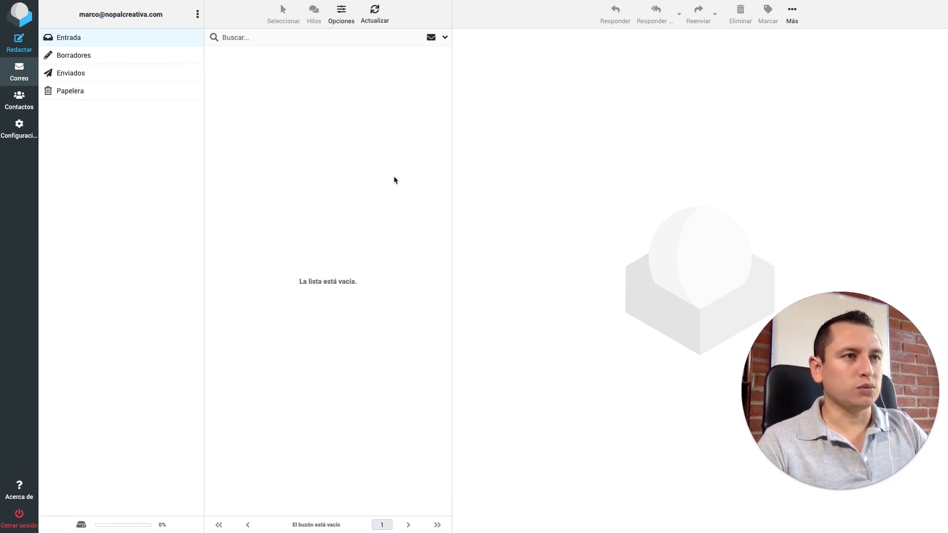
{"action": "left_click", "coordinate": [19, 43]}
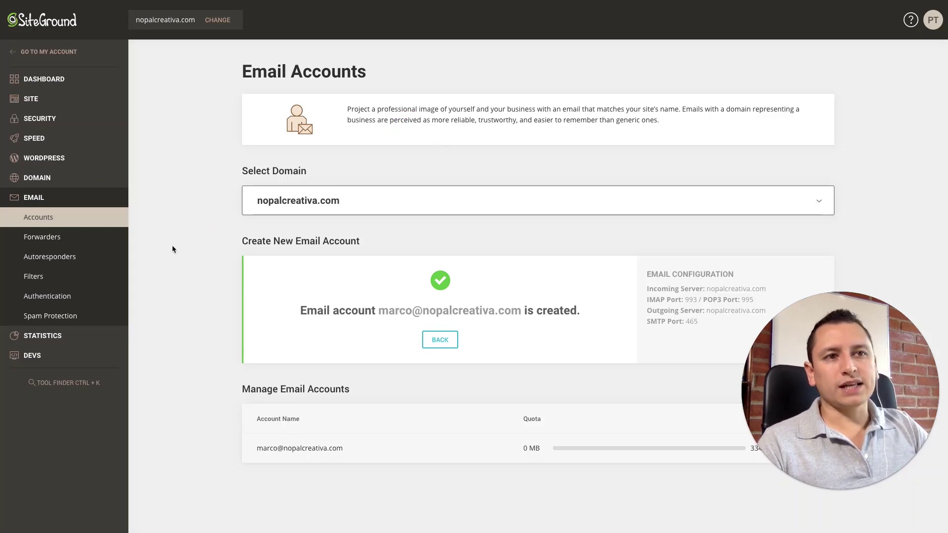
View the Forwarders page with its default discard rule, then the Autoresponders page
{"action": "left_click", "coordinate": [63, 241]}
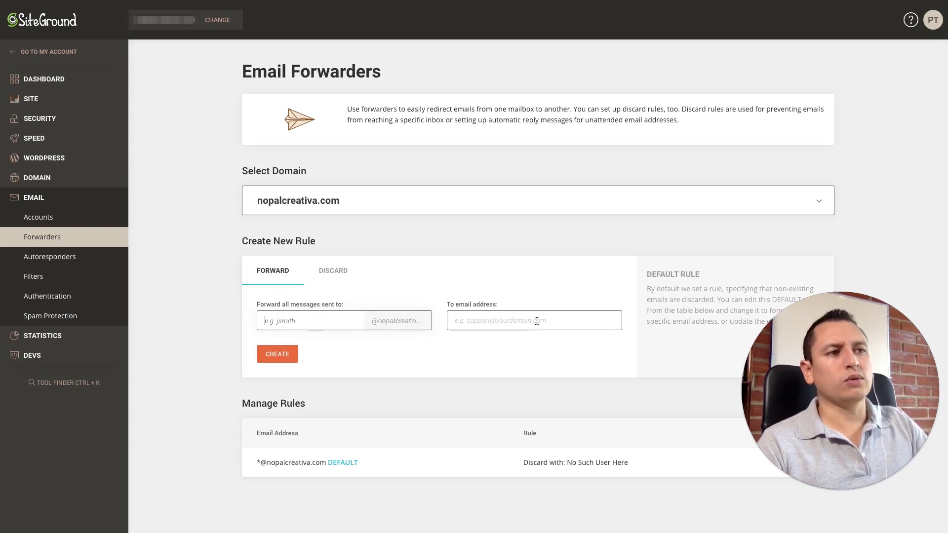
{"action": "left_click", "coordinate": [78, 265]}
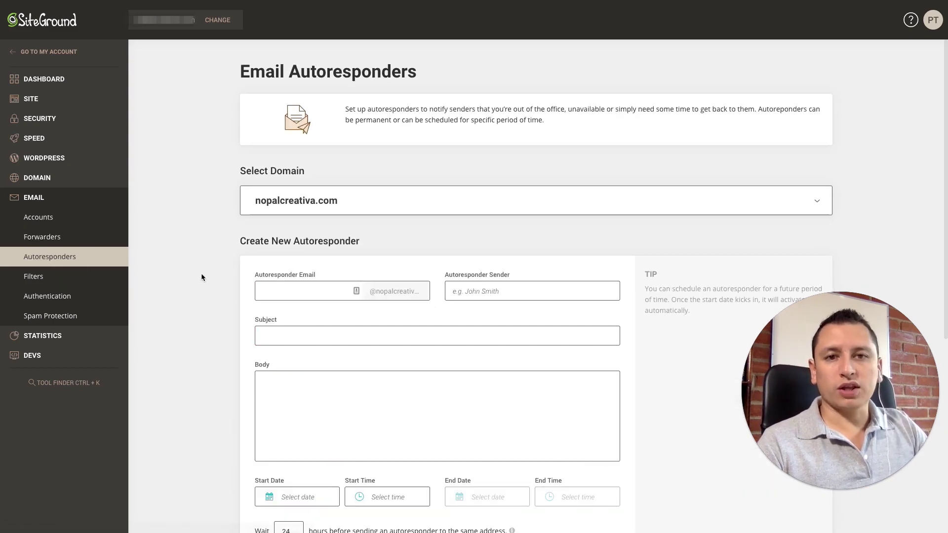
Scroll to Manage Autoresponders to confirm none exist, then go to Email Filters
{"action": "scroll", "coordinate": [242, 336], "scroll_direction": "down", "scroll_amount": 2}
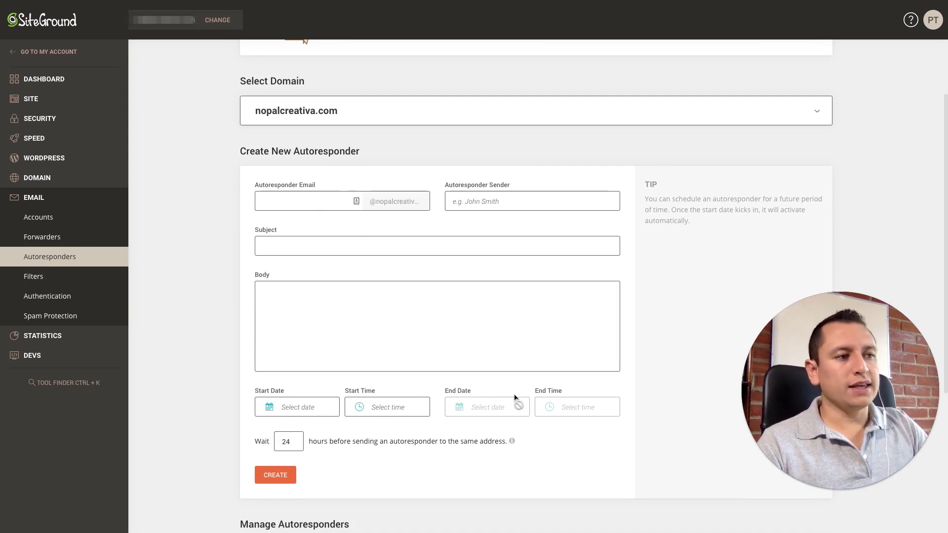
{"action": "scroll", "coordinate": [391, 401], "scroll_direction": "down", "scroll_amount": 3}
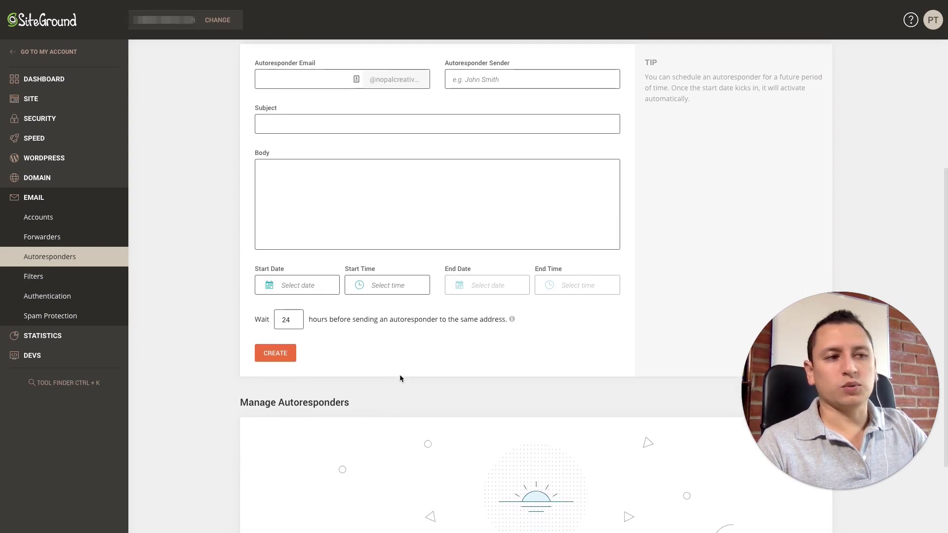
{"action": "scroll", "coordinate": [400, 378], "scroll_direction": "down", "scroll_amount": 2}
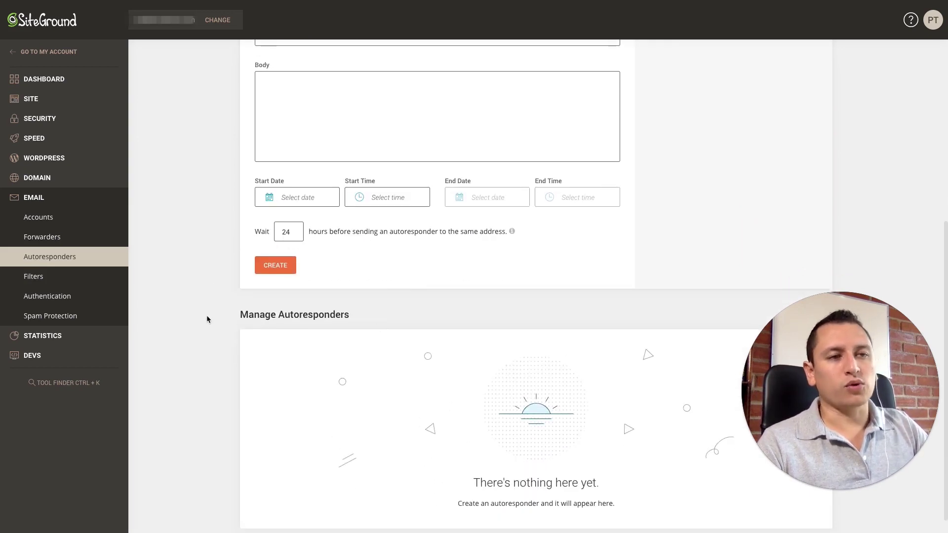
{"action": "left_click", "coordinate": [55, 277]}
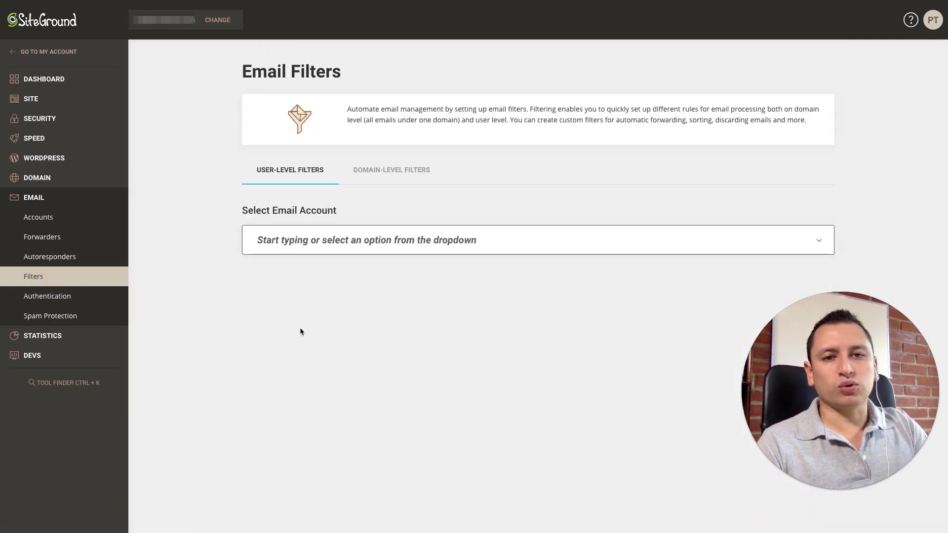
{"action": "left_click", "coordinate": [356, 241]}
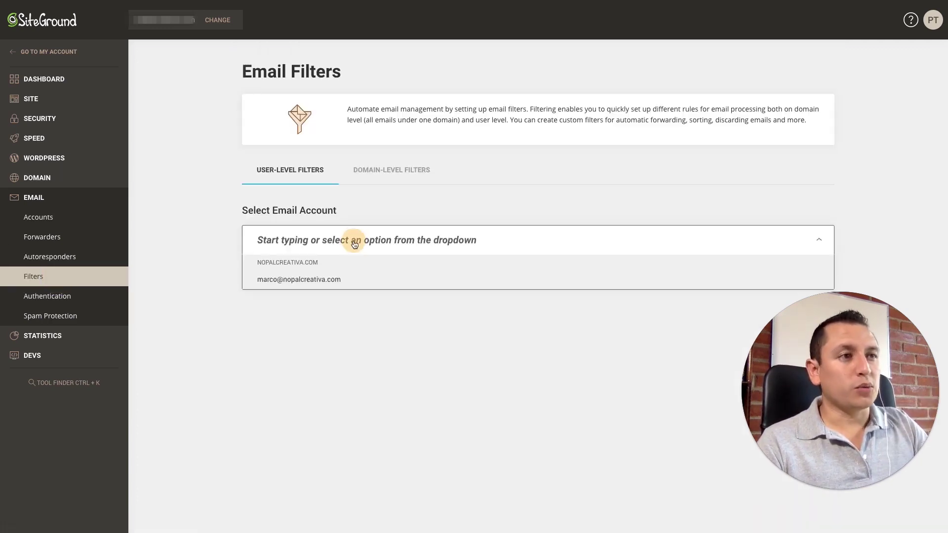
{"action": "left_click", "coordinate": [288, 280]}
{"action": "scroll", "coordinate": [287, 291], "scroll_direction": "down", "scroll_amount": 2}
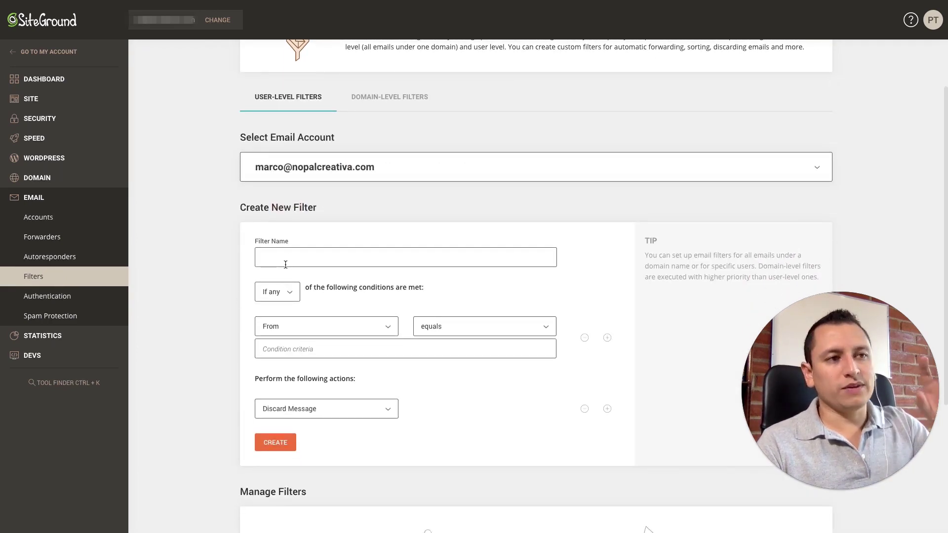
{"action": "scroll", "coordinate": [320, 318], "scroll_direction": "down", "scroll_amount": 1}
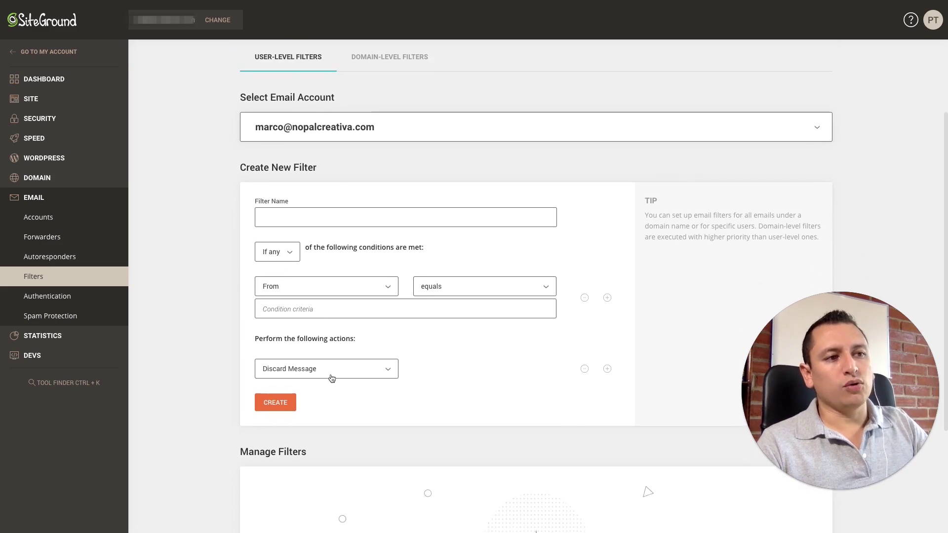
Review the filter condition field, operator and action options, then go to Email Authentication
{"action": "left_click", "coordinate": [442, 293]}
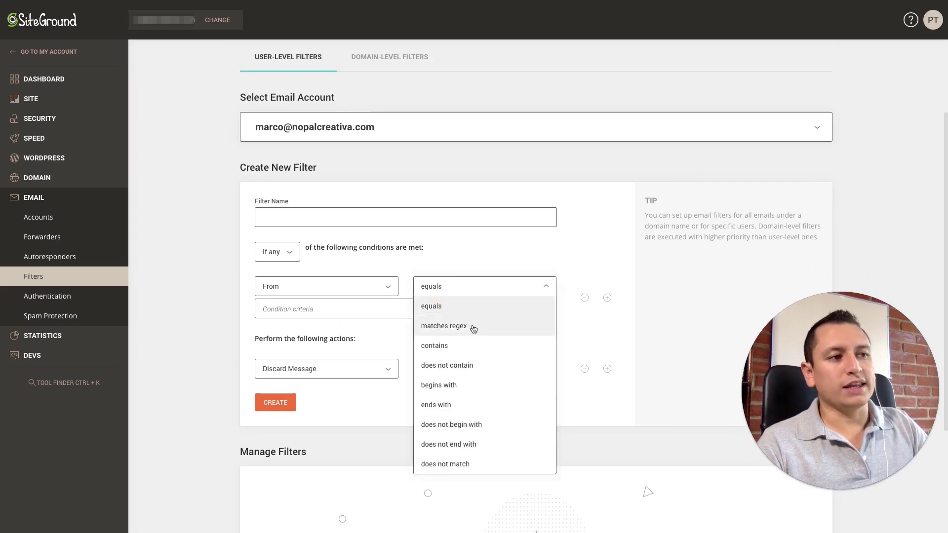
{"action": "left_click", "coordinate": [379, 365]}
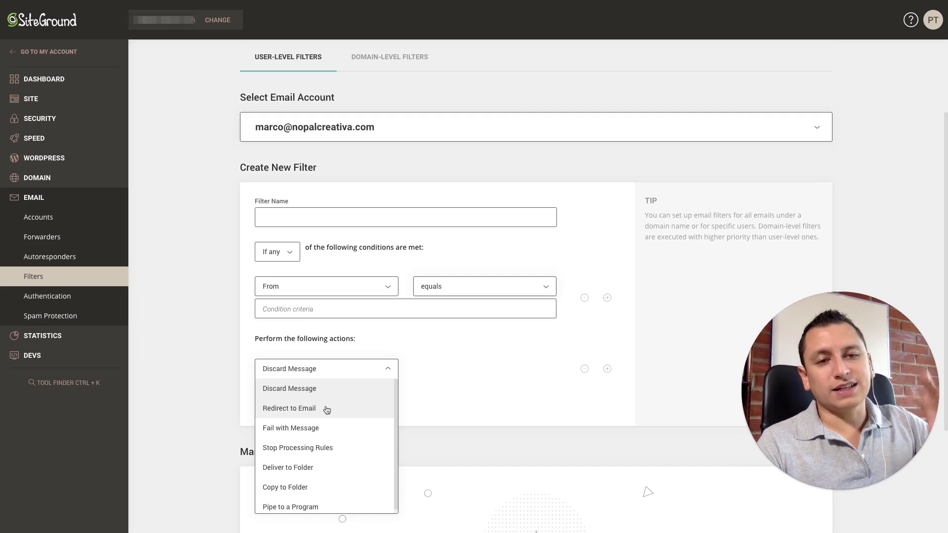
{"action": "left_click", "coordinate": [429, 364]}
{"action": "left_click", "coordinate": [380, 285]}
{"action": "left_click", "coordinate": [459, 292]}
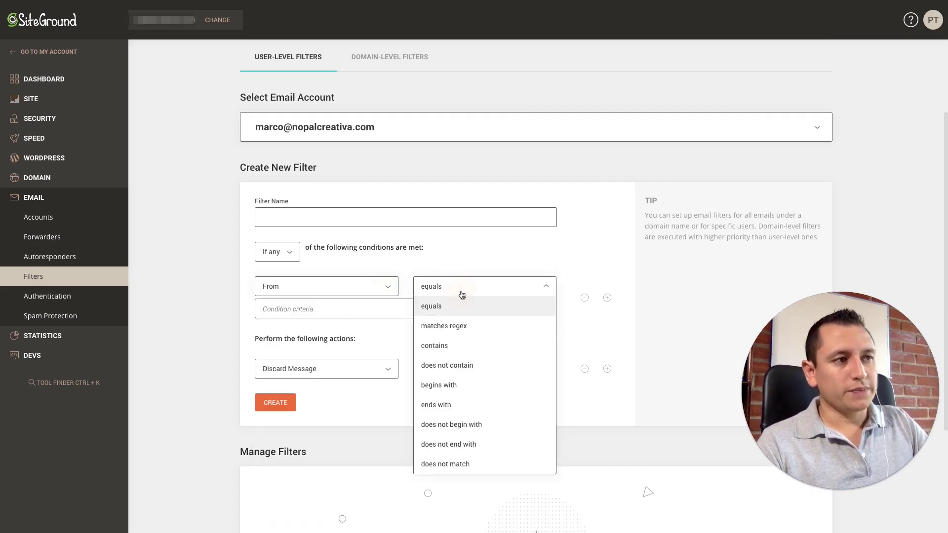
{"action": "left_click", "coordinate": [358, 405]}
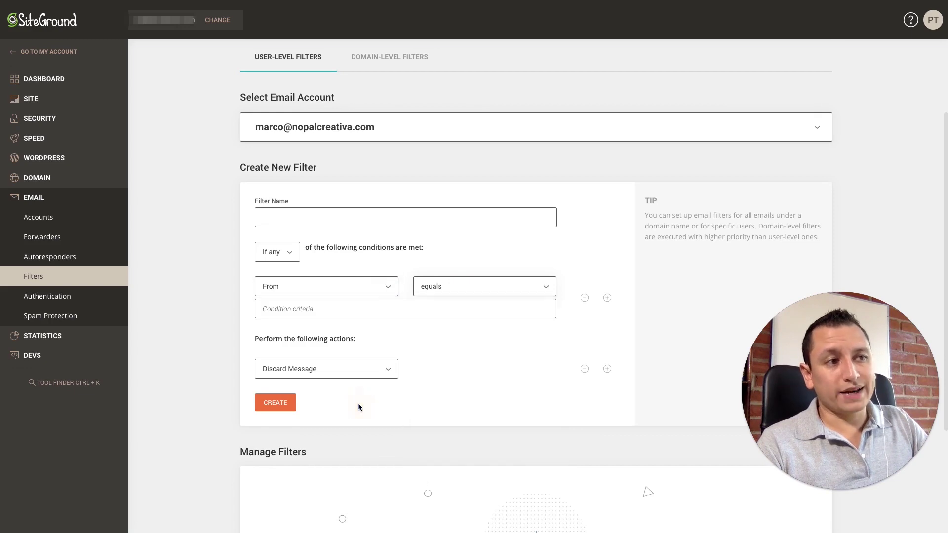
{"action": "left_click", "coordinate": [380, 369]}
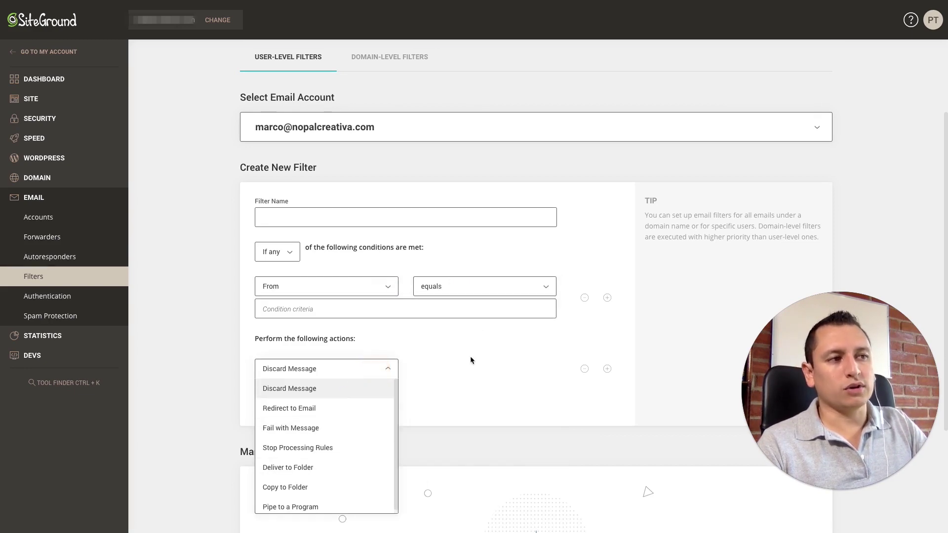
{"action": "left_click", "coordinate": [447, 356]}
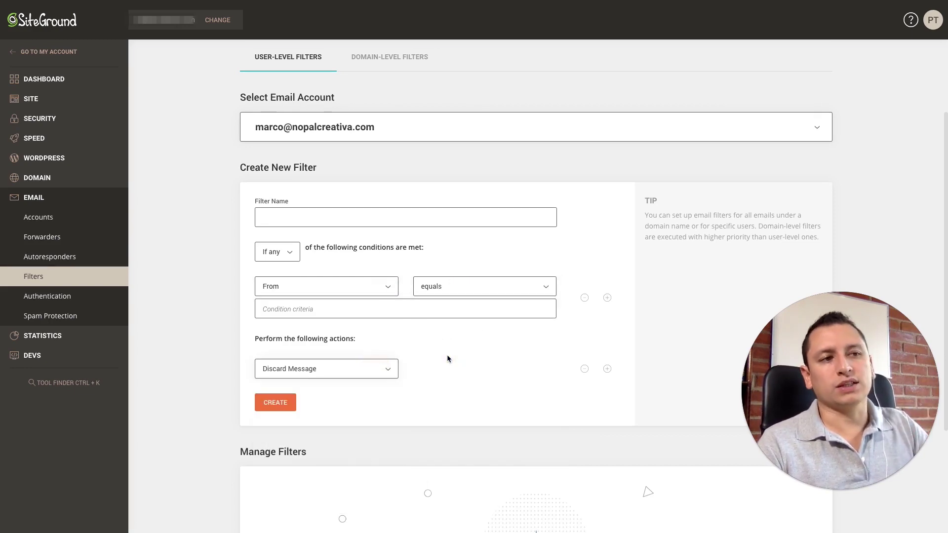
{"action": "left_click", "coordinate": [46, 296]}
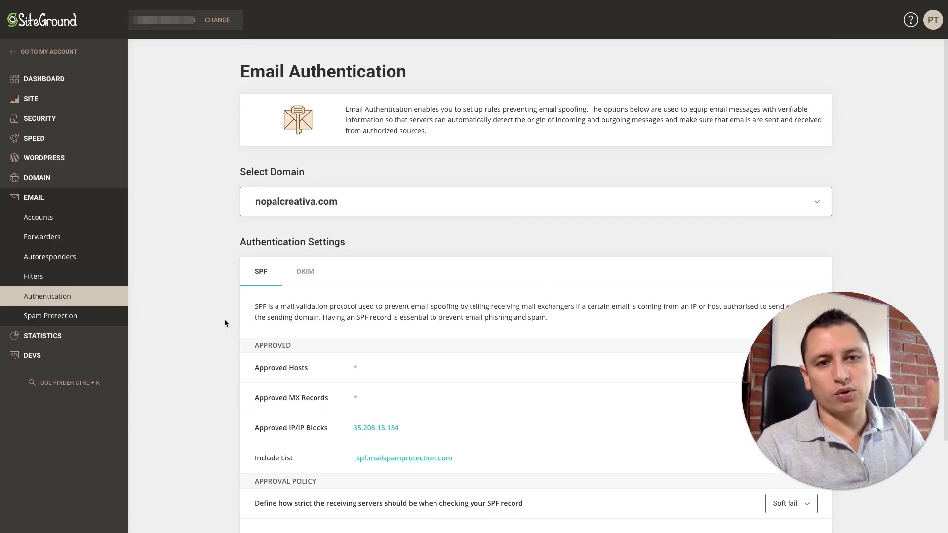
Review the generated SPF record and the DKIM tab, then go to Spam Protection
{"action": "scroll", "coordinate": [224, 323], "scroll_direction": "down", "scroll_amount": 1}
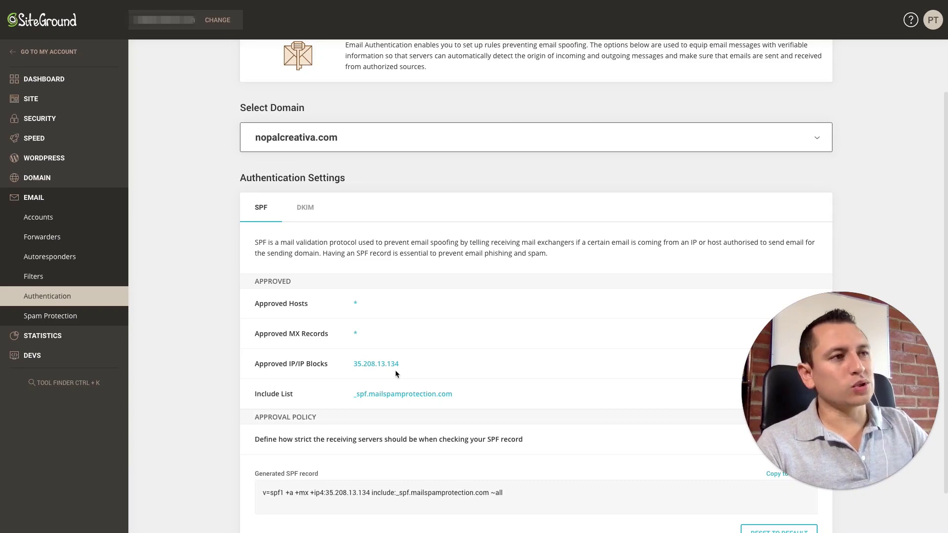
{"action": "scroll", "coordinate": [390, 363], "scroll_direction": "down", "scroll_amount": 1}
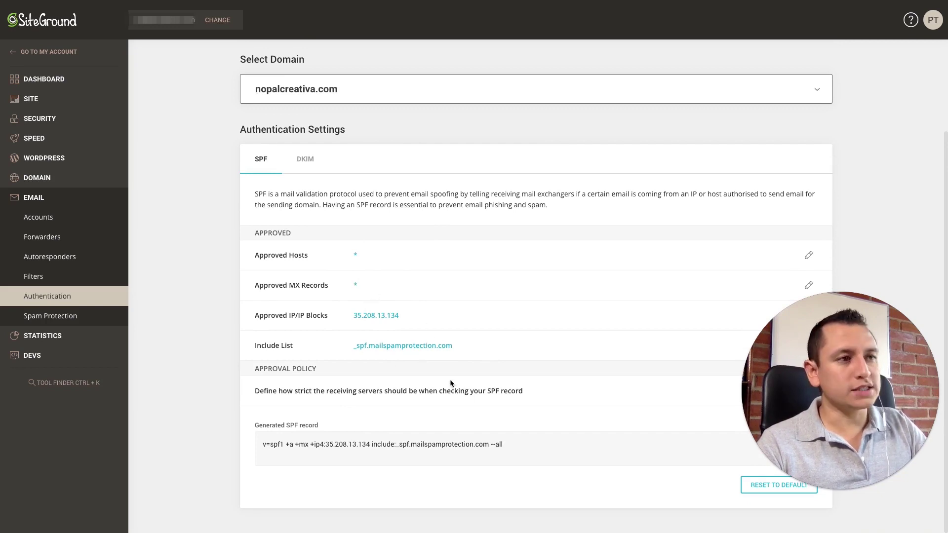
{"action": "left_click", "coordinate": [302, 158]}
{"action": "left_click", "coordinate": [264, 272]}
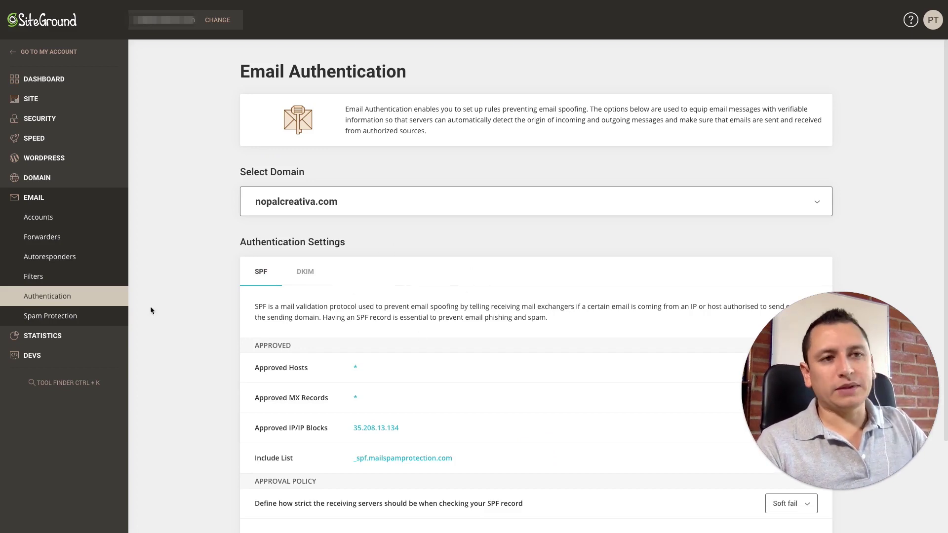
{"action": "left_click", "coordinate": [59, 318]}
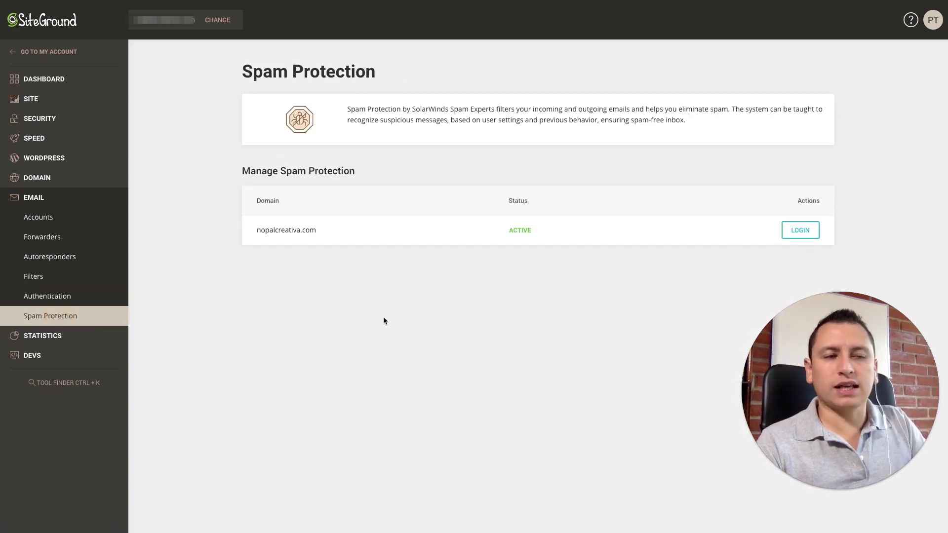
{"action": "left_click", "coordinate": [801, 230]}
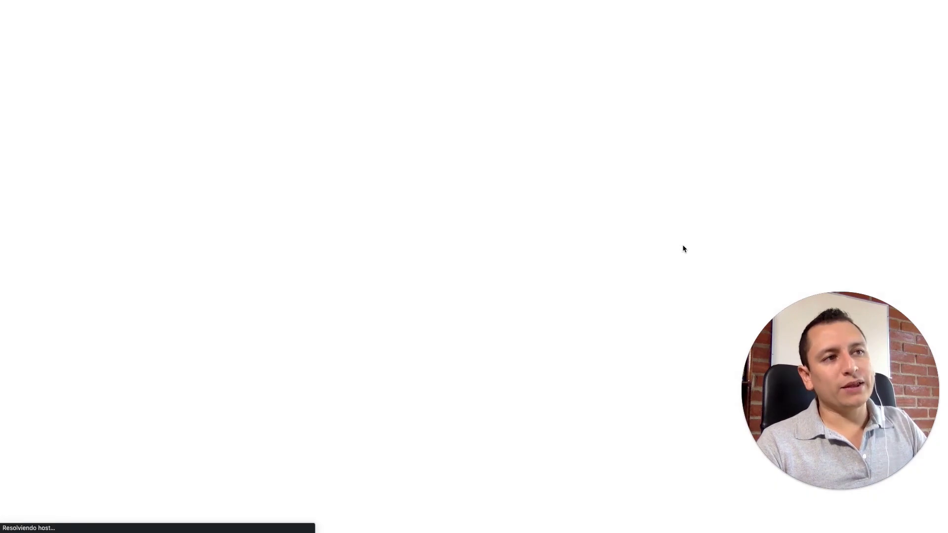